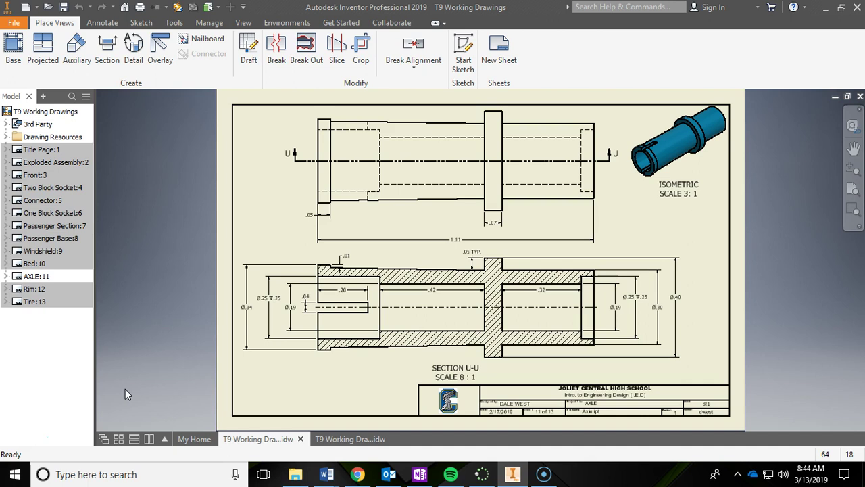
Check the sheet names and scales listed for the working drawings in the OneNote table.
{"action": "double_click", "coordinate": [32, 289]}
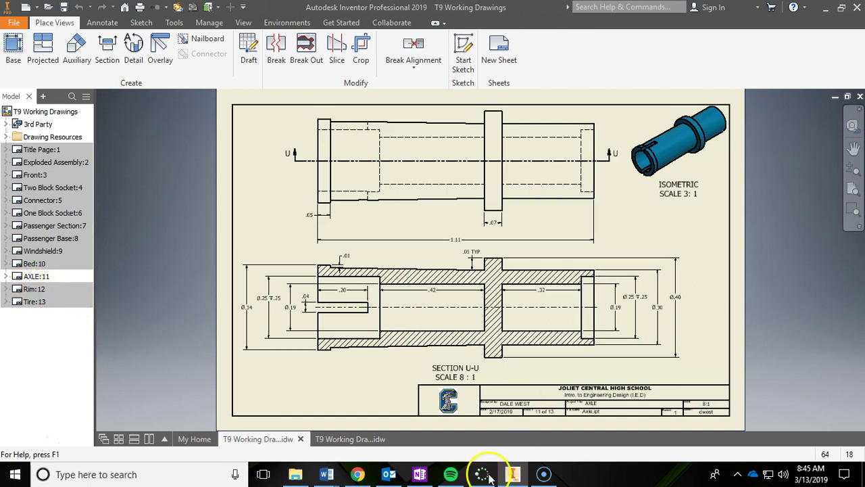
{"action": "right_click", "coordinate": [33, 112]}
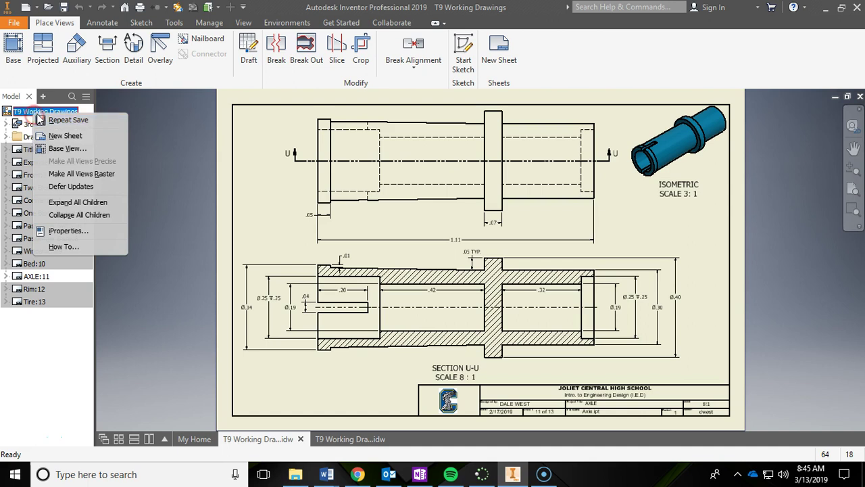
{"action": "left_click", "coordinate": [182, 264]}
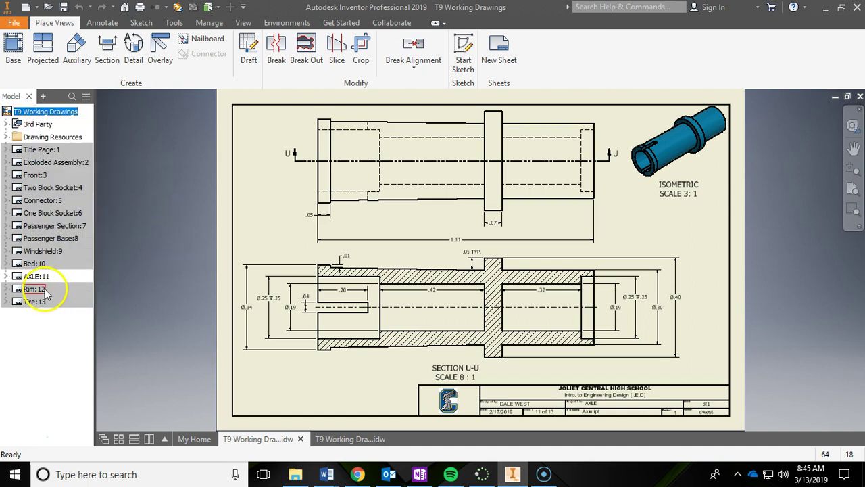
{"action": "left_click", "coordinate": [420, 475]}
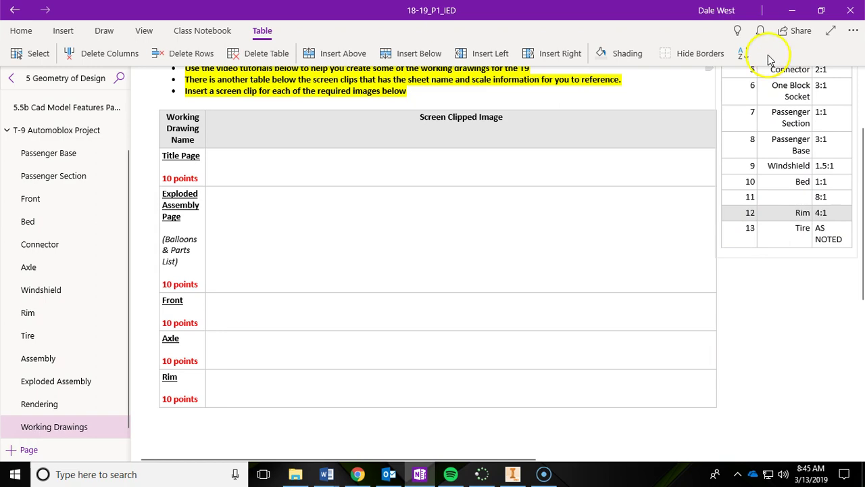
{"action": "left_click", "coordinate": [790, 12]}
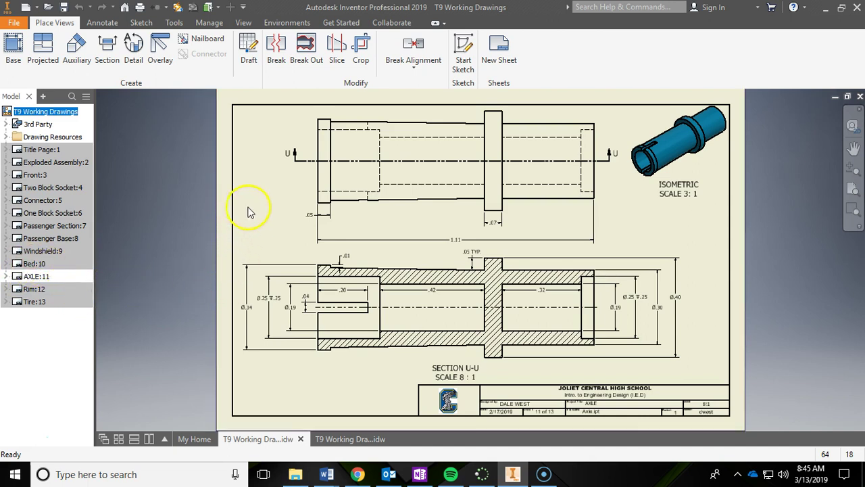
Examine the section line, the section view and its view settings on the finished axle sheet.
{"action": "left_click_drag", "start_coordinate": [309, 161], "coordinate": [312, 163]}
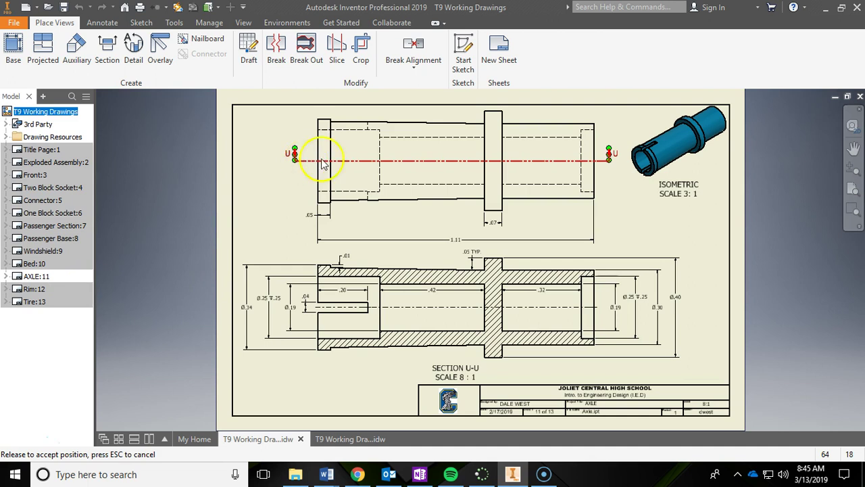
{"action": "left_click_drag", "start_coordinate": [308, 166], "coordinate": [308, 165]}
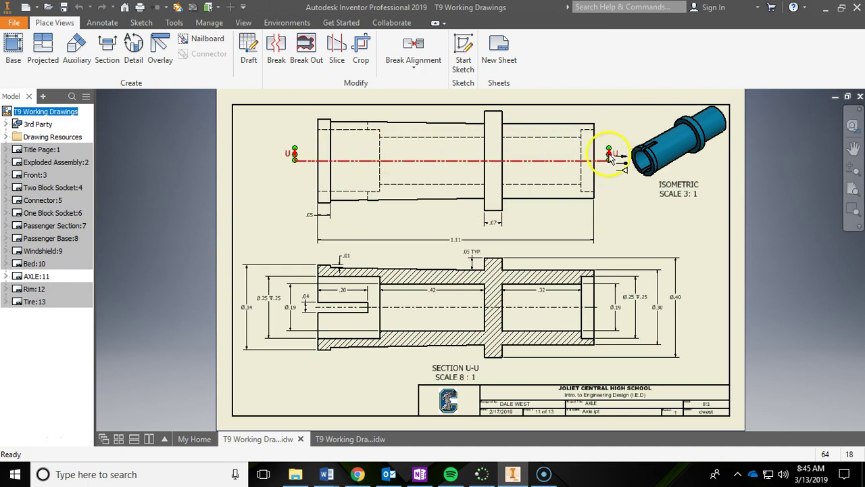
{"action": "left_click_drag", "start_coordinate": [611, 156], "coordinate": [611, 157]}
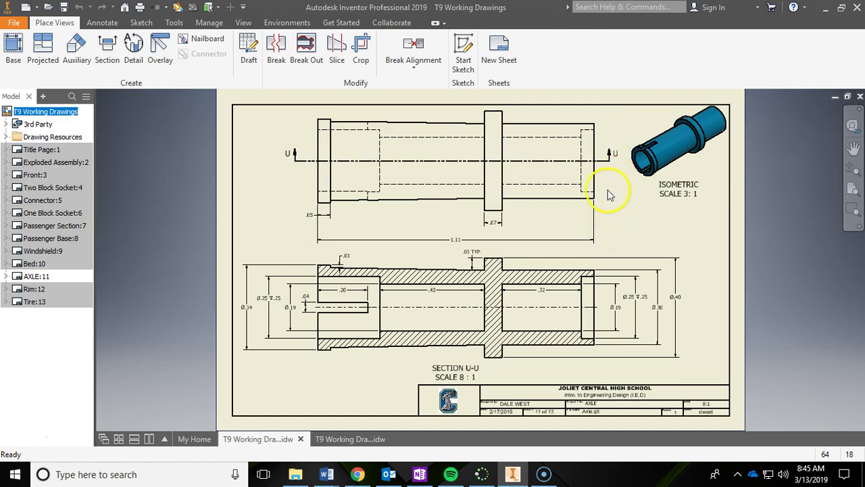
{"action": "left_click_drag", "start_coordinate": [606, 148], "coordinate": [605, 156]}
{"action": "double_click", "coordinate": [571, 255]}
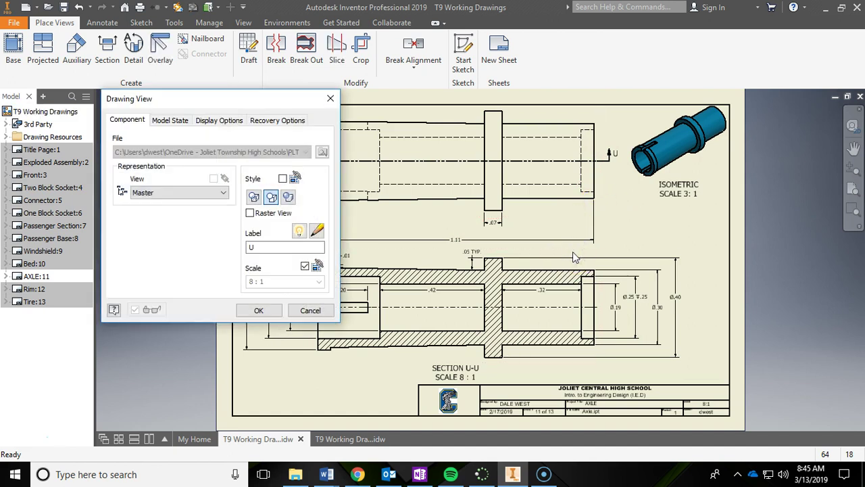
{"action": "left_click", "coordinate": [331, 98]}
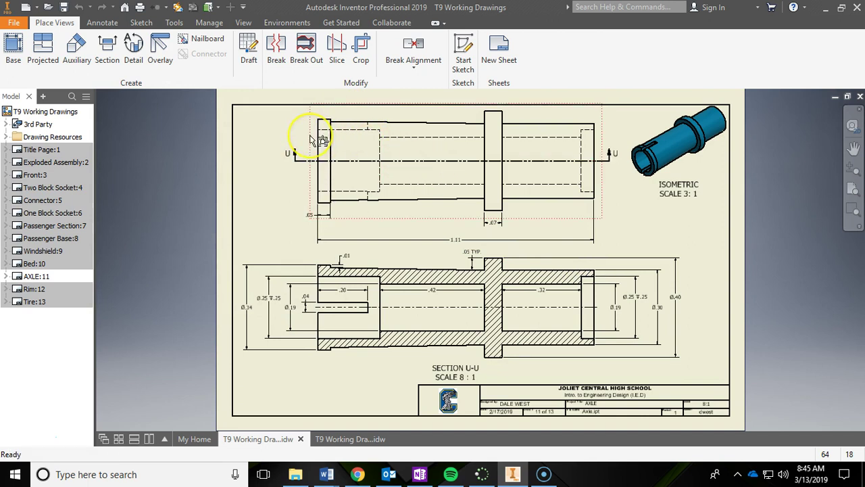
{"action": "left_click_drag", "start_coordinate": [311, 138], "coordinate": [295, 165]}
{"action": "left_click_drag", "start_coordinate": [397, 167], "coordinate": [597, 173]}
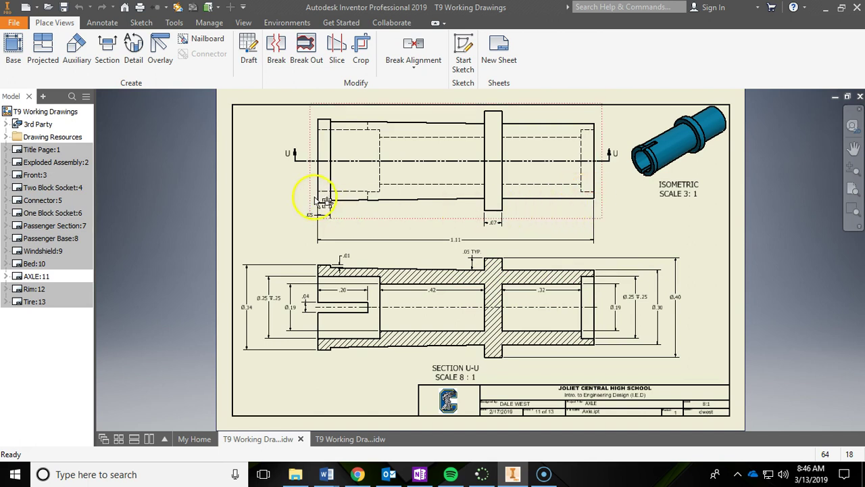
{"action": "left_click_drag", "start_coordinate": [293, 171], "coordinate": [342, 164]}
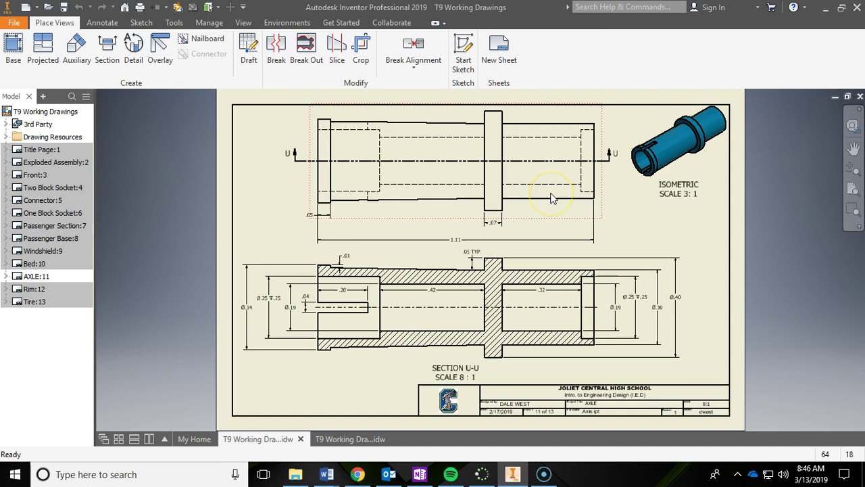
{"action": "left_click", "coordinate": [289, 184]}
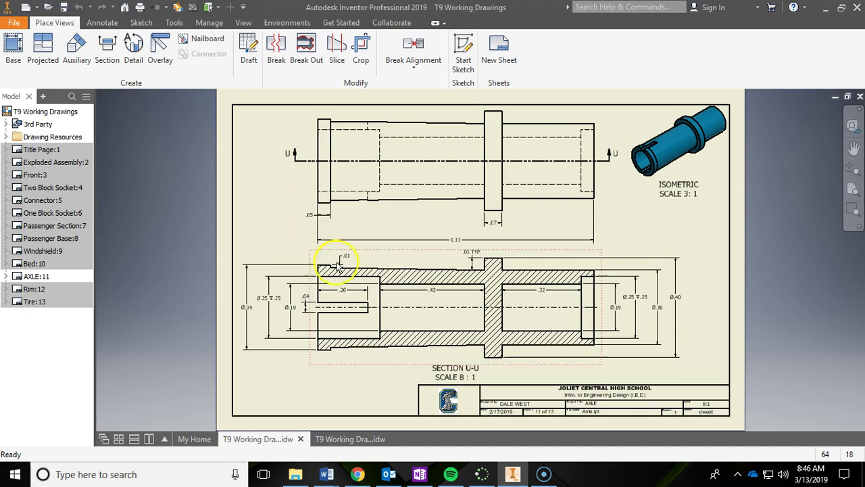
Start a base view of the Axle part on the Axle sheet of T9 Working Drawings 2.
{"action": "left_click", "coordinate": [372, 441]}
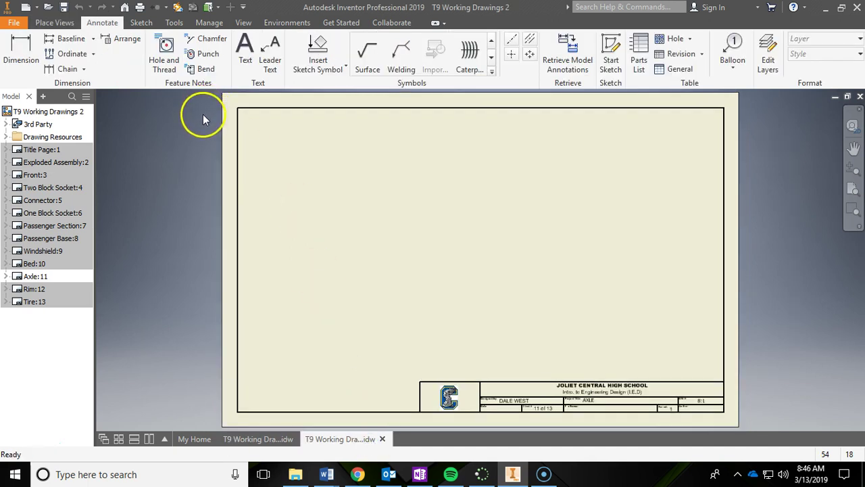
{"action": "left_click", "coordinate": [57, 22]}
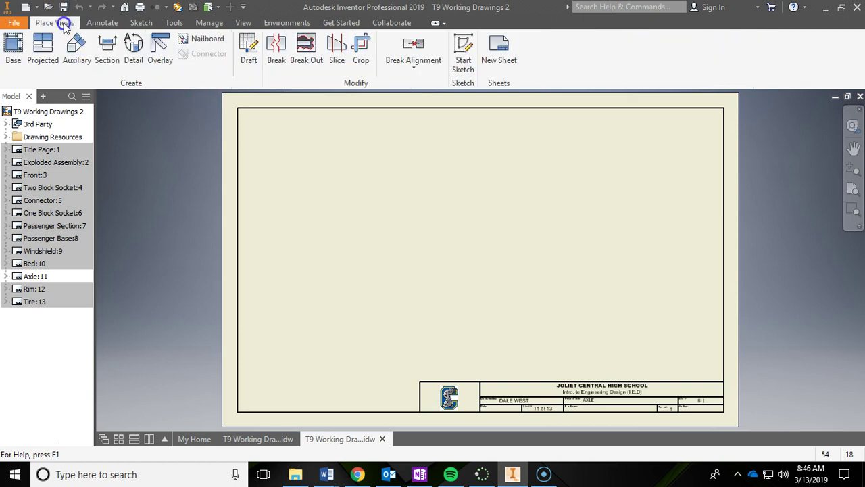
{"action": "left_click", "coordinate": [13, 49]}
{"action": "left_click", "coordinate": [325, 152]}
{"action": "left_click", "coordinate": [269, 154]}
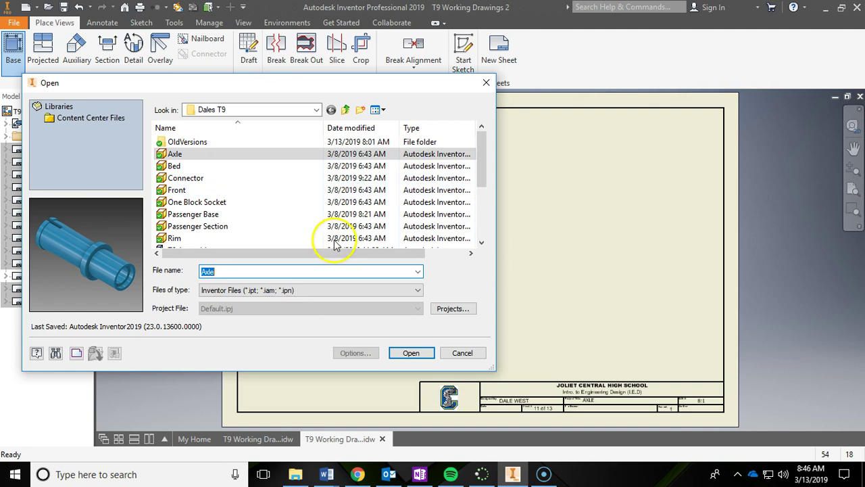
{"action": "left_click", "coordinate": [411, 353]}
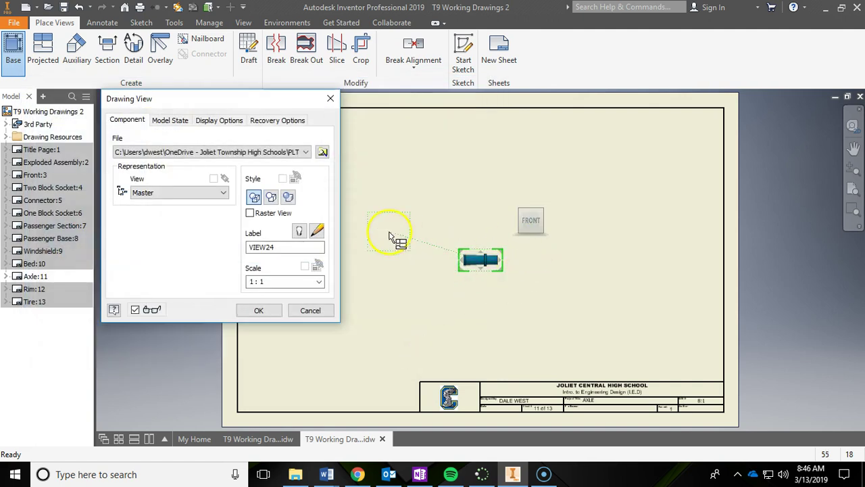
Place the front base view at the 8:1 scale listed in OneNote and move it to the upper part of the sheet.
{"action": "left_click", "coordinate": [420, 474]}
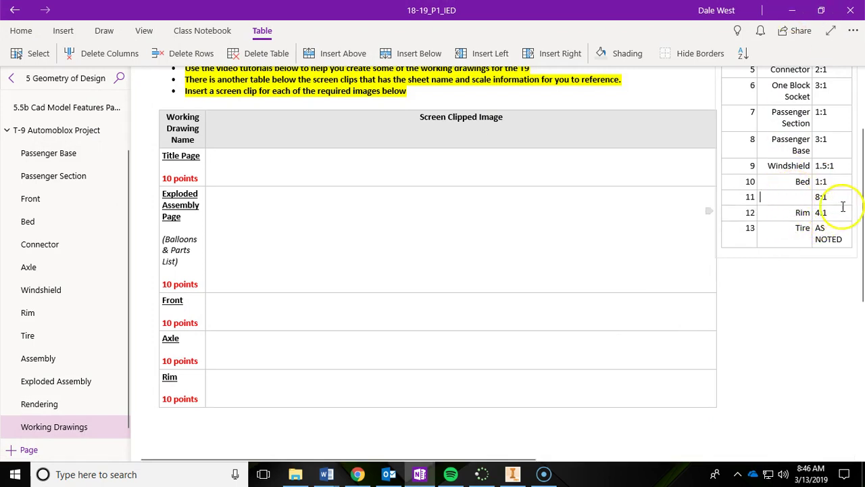
{"action": "left_click", "coordinate": [792, 10]}
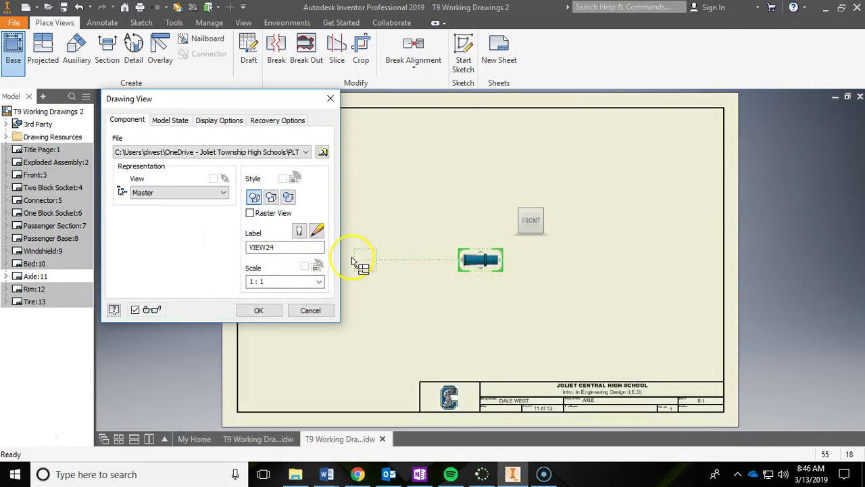
{"action": "left_click", "coordinate": [317, 282]}
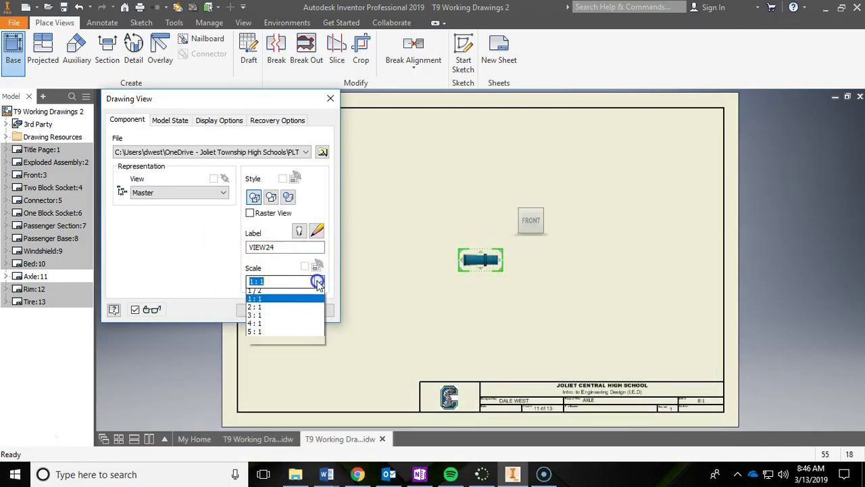
{"action": "left_click", "coordinate": [257, 281]}
{"action": "left_click_drag", "start_coordinate": [254, 281], "coordinate": [247, 283]}
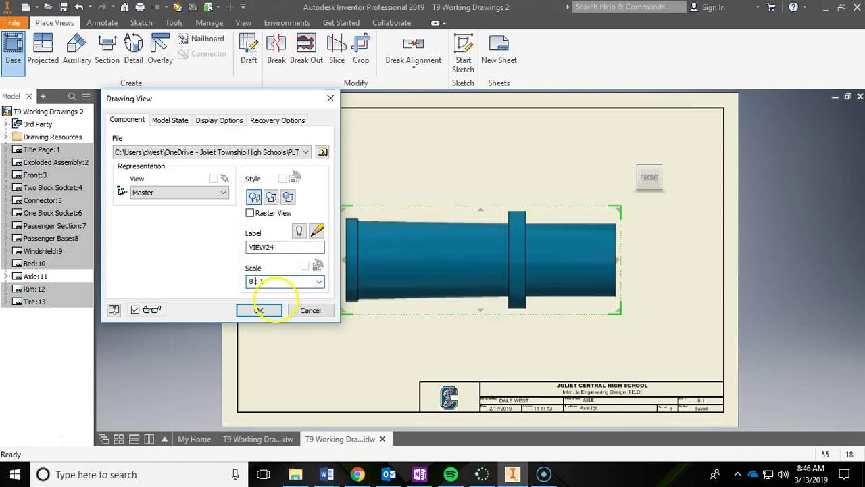
{"action": "left_click", "coordinate": [261, 315]}
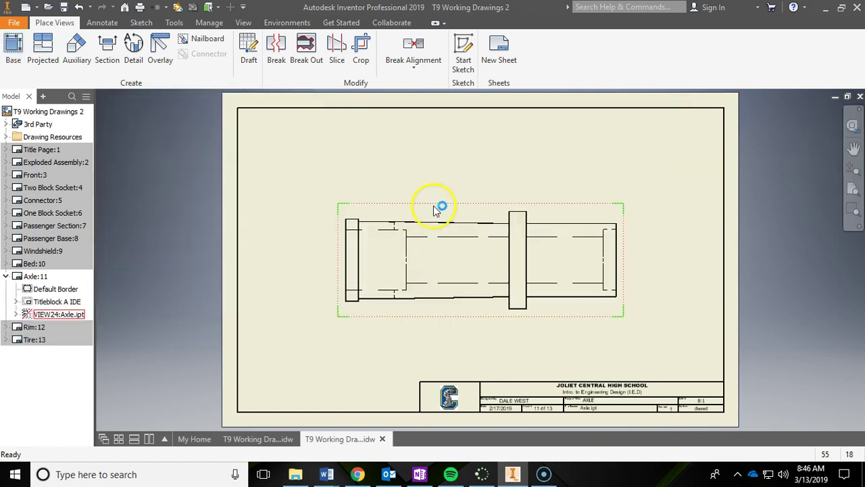
{"action": "left_click_drag", "start_coordinate": [412, 206], "coordinate": [384, 129]}
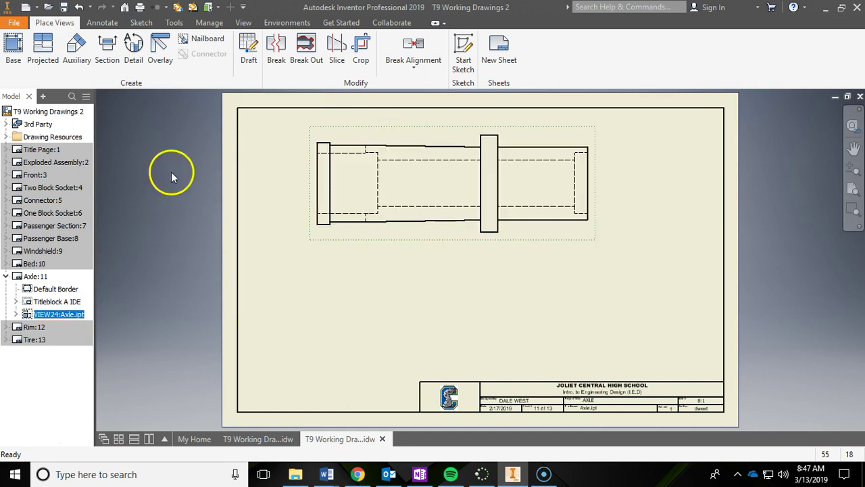
Create a full section view from a horizontal line through the middle of the axle and place it below the base view.
{"action": "left_click", "coordinate": [107, 50]}
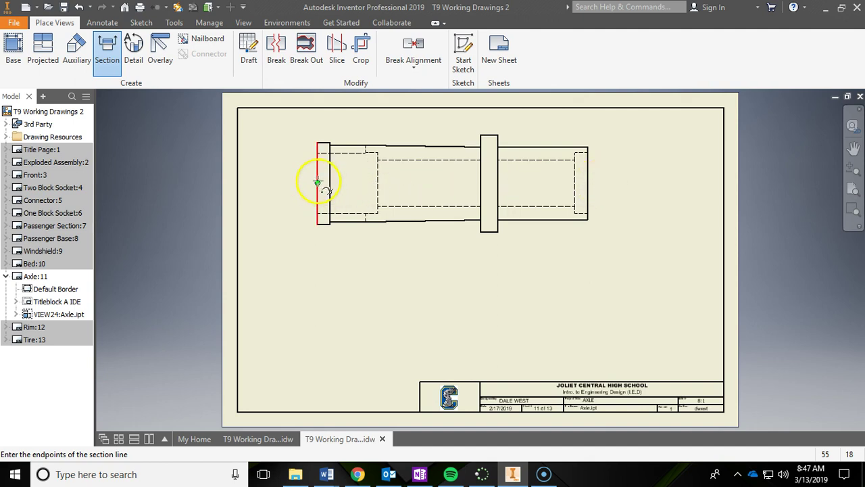
{"action": "left_click", "coordinate": [309, 183]}
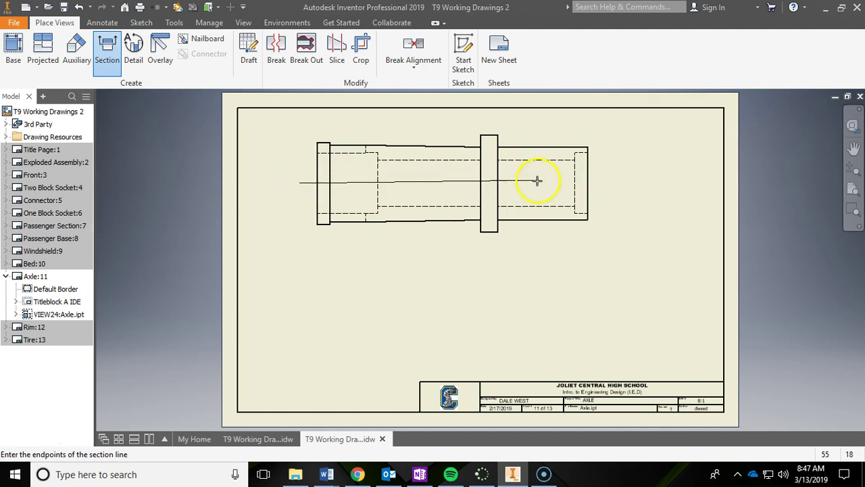
{"action": "left_click", "coordinate": [605, 183]}
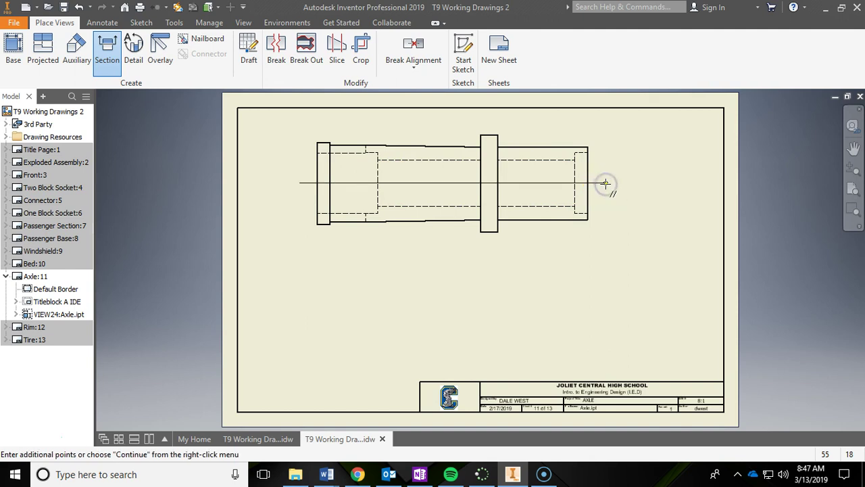
{"action": "right_click", "coordinate": [606, 184]}
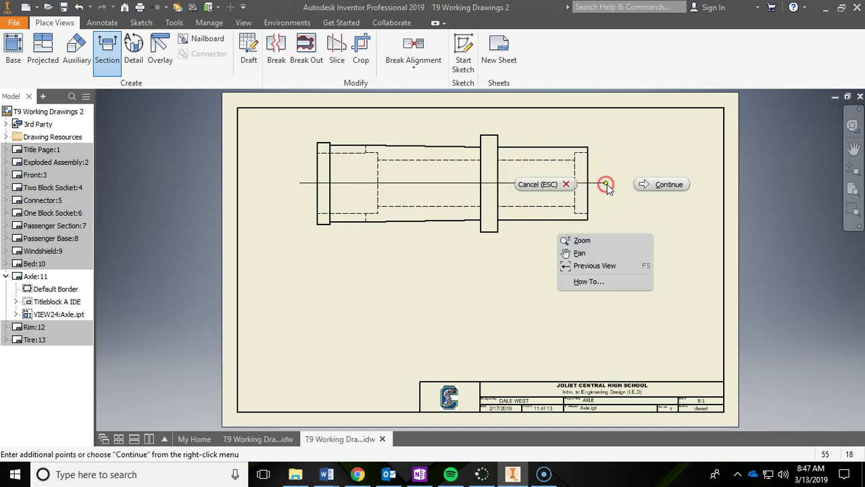
{"action": "left_click", "coordinate": [657, 185]}
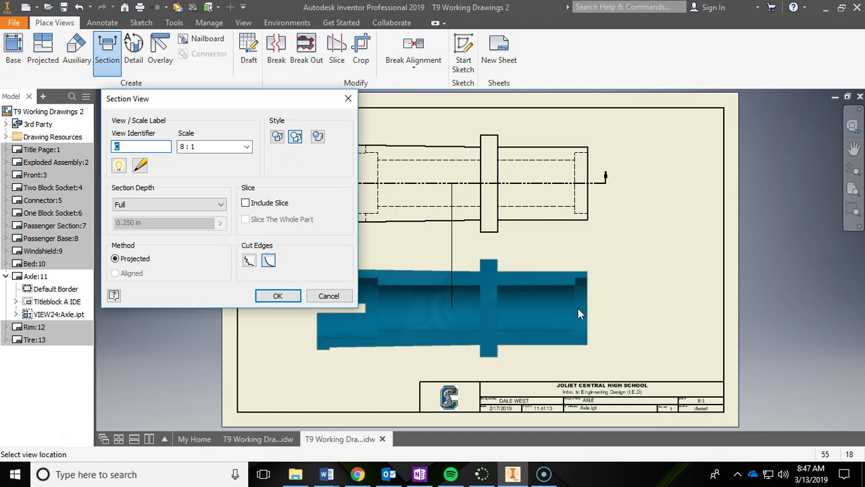
{"action": "left_click", "coordinate": [578, 308]}
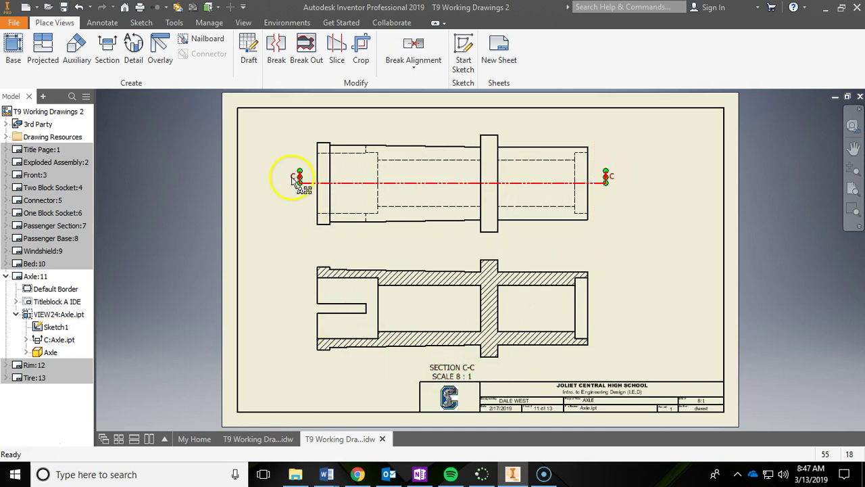
Look at the section view and its letters on the Front sheet and return to the Axle sheet.
{"action": "left_click", "coordinate": [106, 58]}
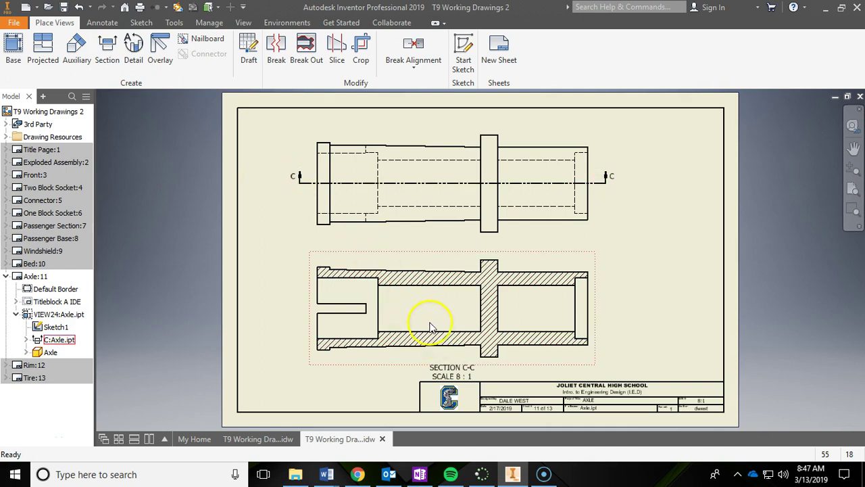
{"action": "double_click", "coordinate": [16, 175]}
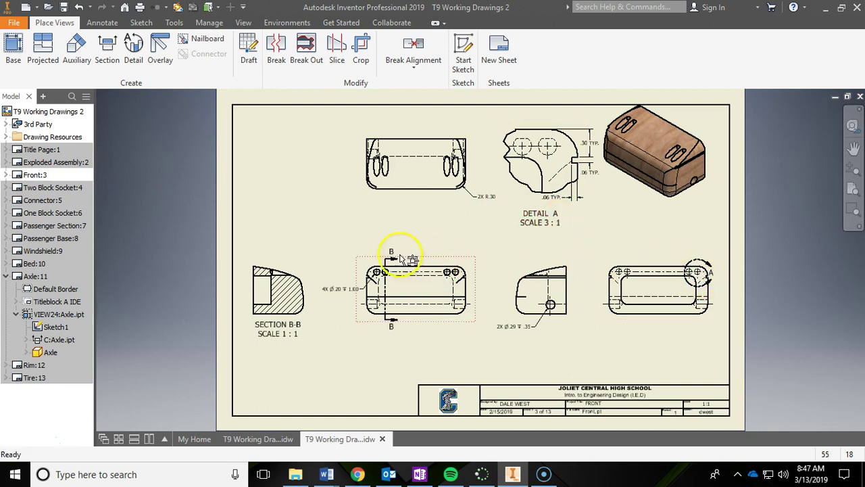
{"action": "double_click", "coordinate": [31, 276]}
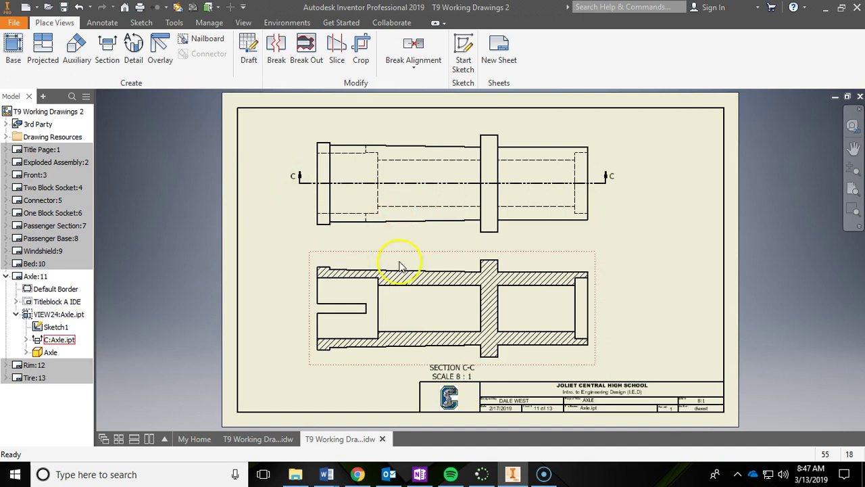
Move the section view up closer to the base view and shift both aligned views toward the sheet's left border.
{"action": "left_click_drag", "start_coordinate": [399, 256], "coordinate": [398, 244]}
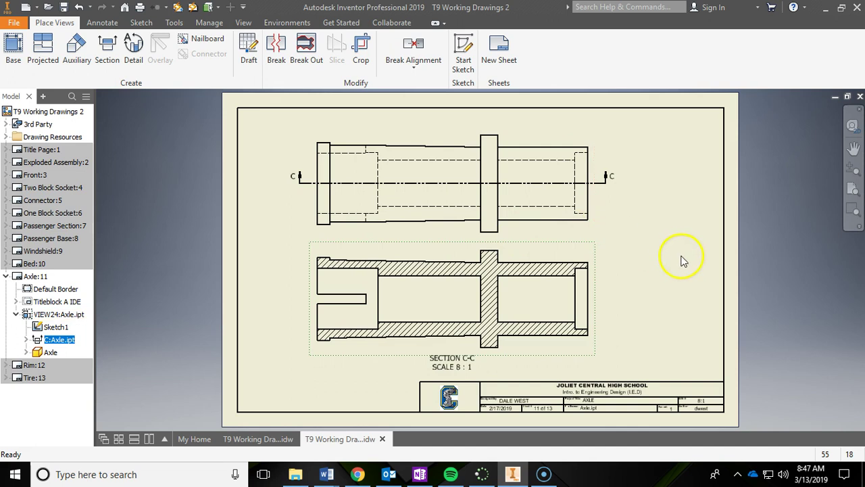
{"action": "left_click_drag", "start_coordinate": [498, 131], "coordinate": [473, 129]}
Check the completed Axle sheet in the reference drawing, then start a base view of the Axle part at 3:1 scale on the new sheet.
{"action": "left_click", "coordinate": [258, 439]}
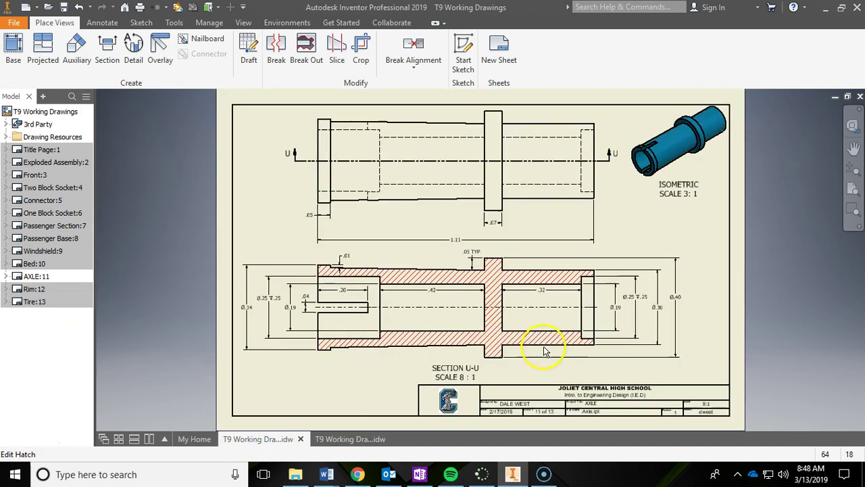
{"action": "left_click", "coordinate": [357, 439]}
{"action": "left_click", "coordinate": [13, 53]}
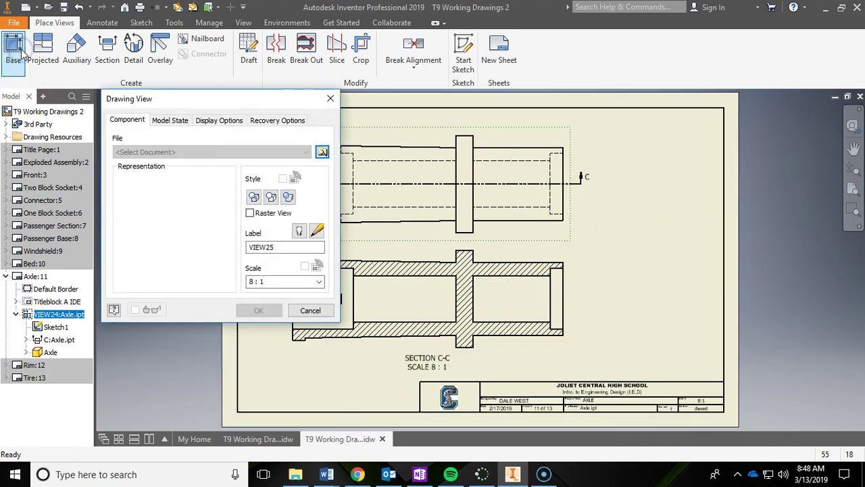
{"action": "left_click", "coordinate": [321, 154]}
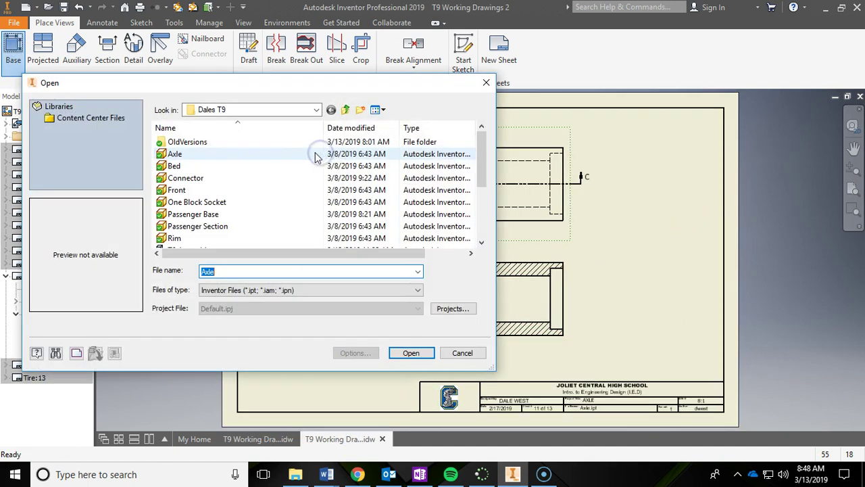
{"action": "left_click", "coordinate": [215, 155]}
{"action": "left_click", "coordinate": [411, 353]}
{"action": "left_click", "coordinate": [253, 282]}
{"action": "left_click", "coordinate": [316, 284]}
{"action": "left_click", "coordinate": [284, 351]}
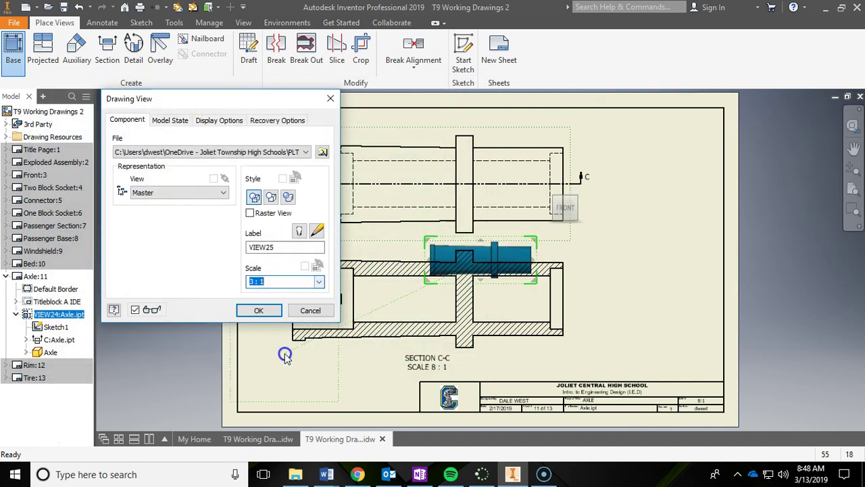
Orient the new view isometrically without hidden lines, show its label as ISOMETRIC and place it.
{"action": "left_click", "coordinate": [555, 202]}
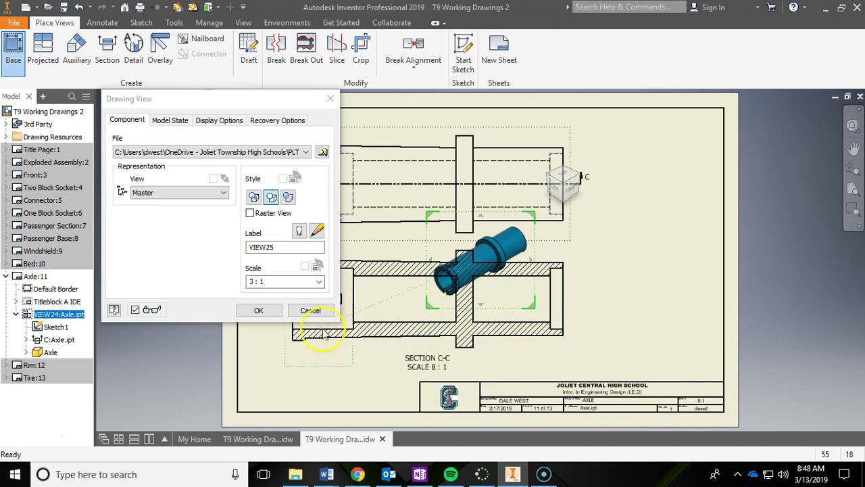
{"action": "left_click", "coordinate": [301, 233]}
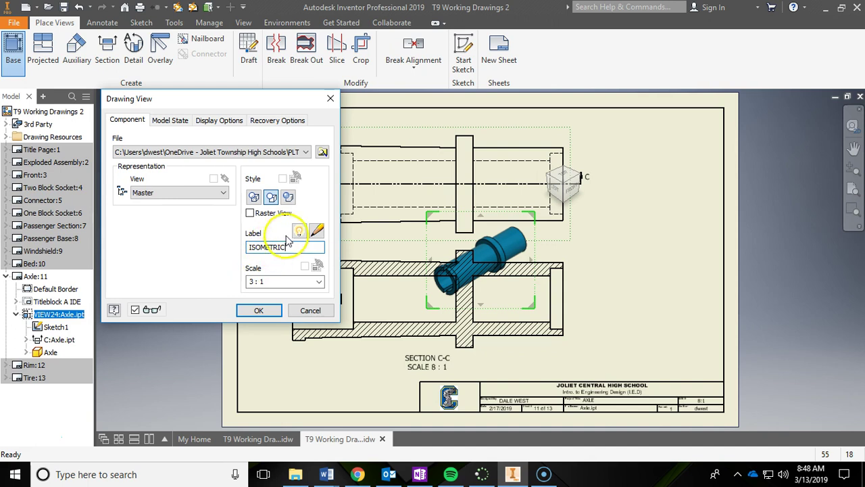
{"action": "left_click", "coordinate": [268, 312]}
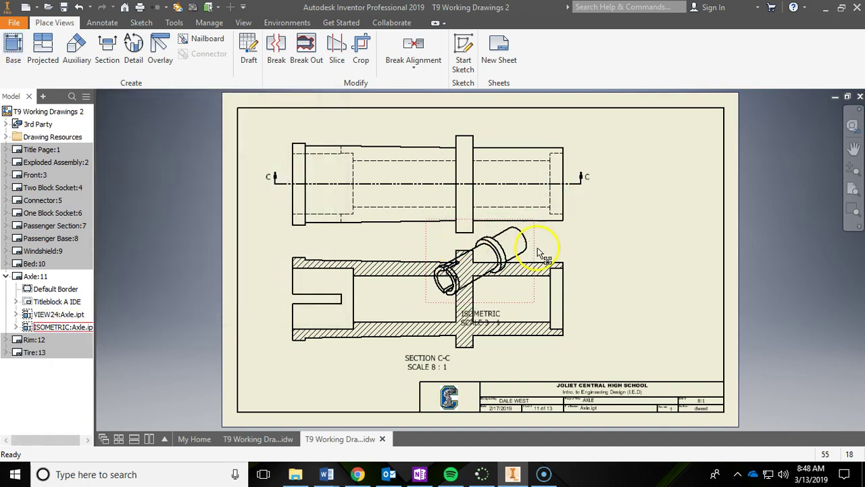
Move the isometric view into the sheet's upper right corner, make it shaded and save the drawing.
{"action": "left_click_drag", "start_coordinate": [535, 253], "coordinate": [724, 134]}
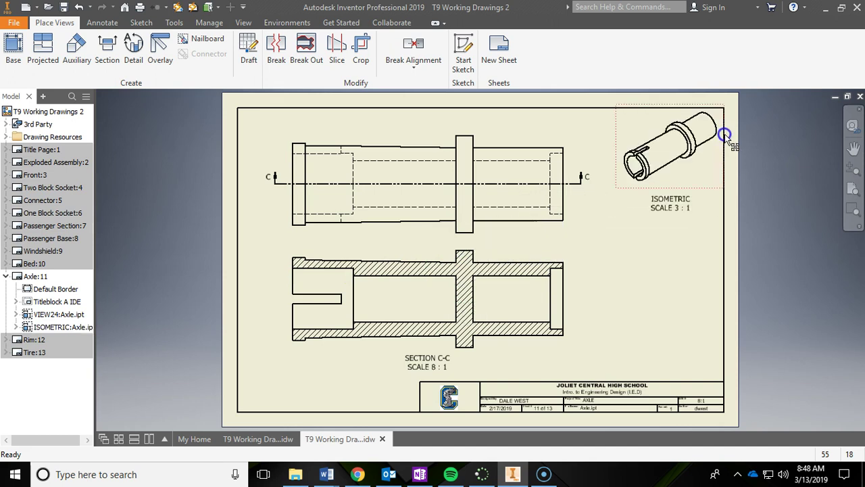
{"action": "double_click", "coordinate": [623, 188]}
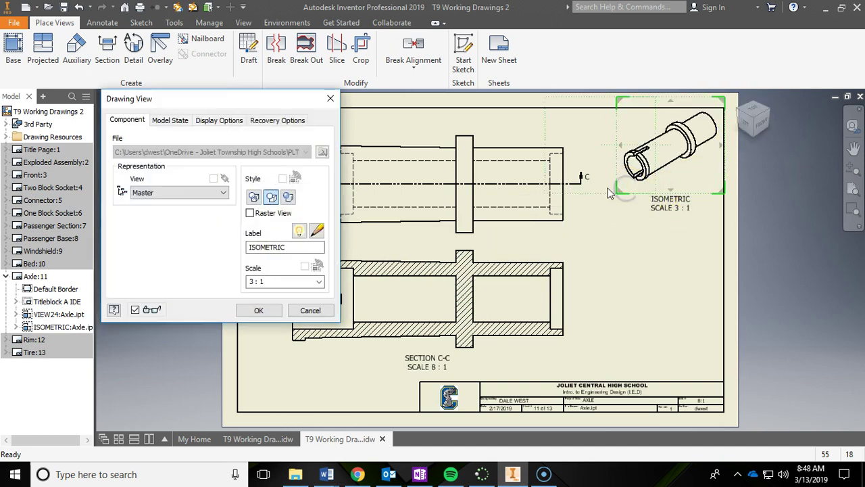
{"action": "left_click", "coordinate": [288, 200]}
{"action": "left_click", "coordinate": [258, 310]}
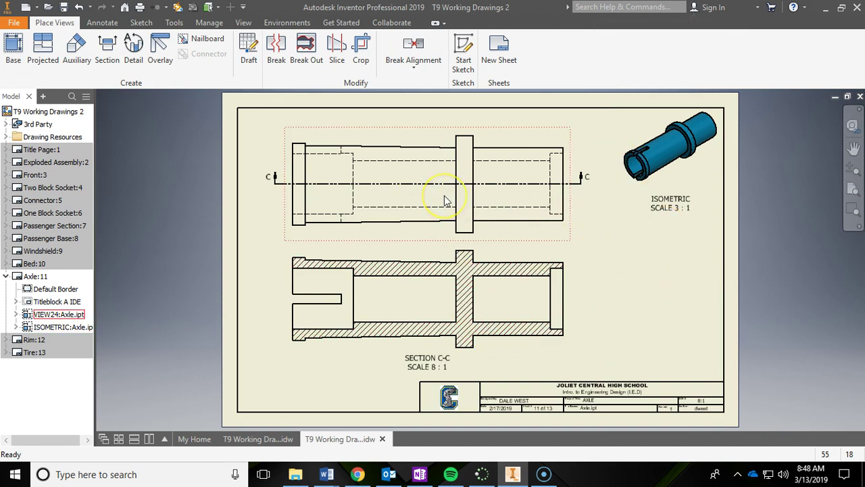
{"action": "left_click", "coordinate": [64, 6]}
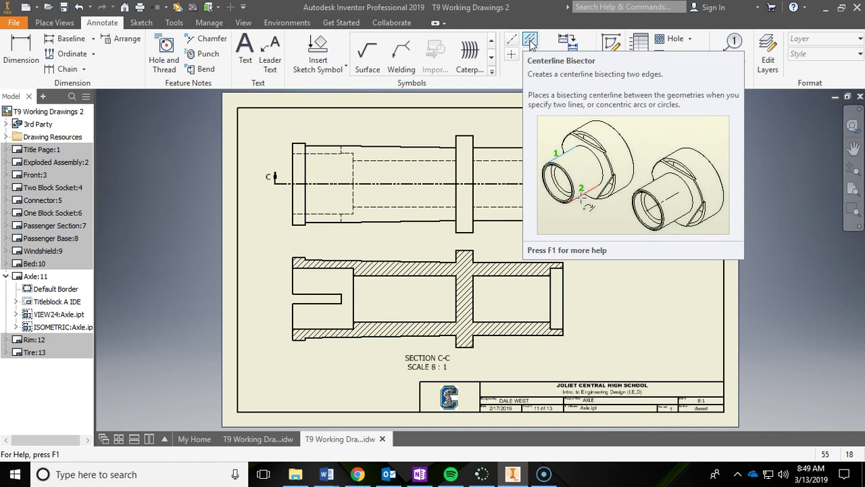
Add a bisecting centerline between the upper and lower edges of the flange in the section view.
{"action": "left_click", "coordinate": [530, 42]}
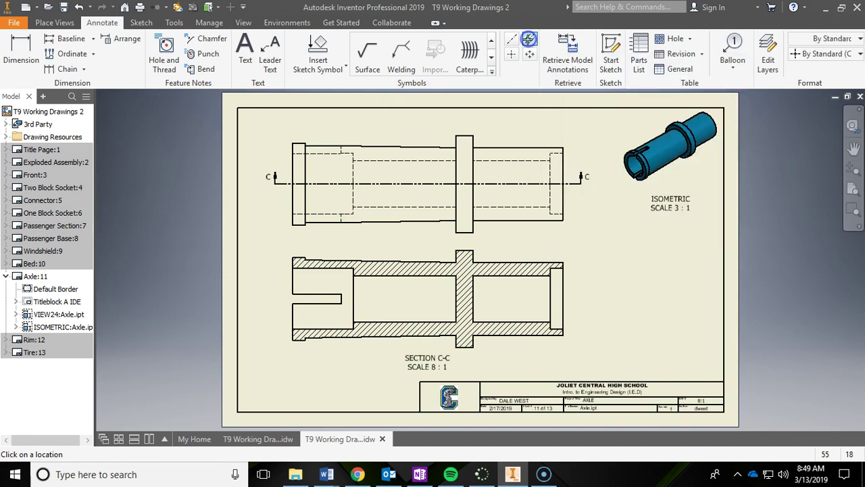
{"action": "left_click", "coordinate": [464, 252]}
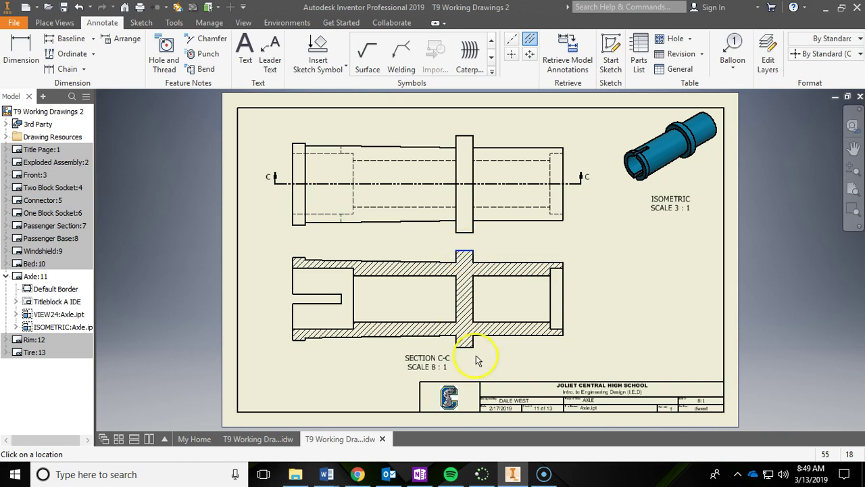
{"action": "left_click", "coordinate": [465, 346]}
{"action": "key", "text": "Escape"}
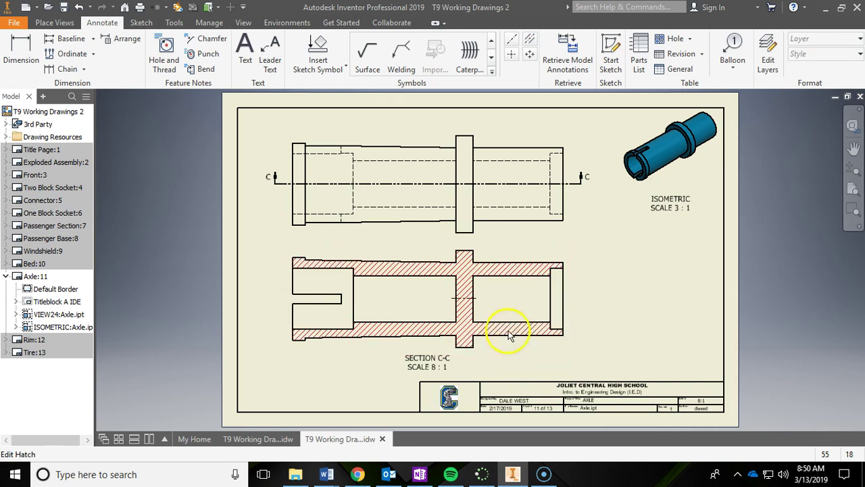
Extend the section view's centerline in both directions to just past the ends of the axle.
{"action": "left_click", "coordinate": [473, 298]}
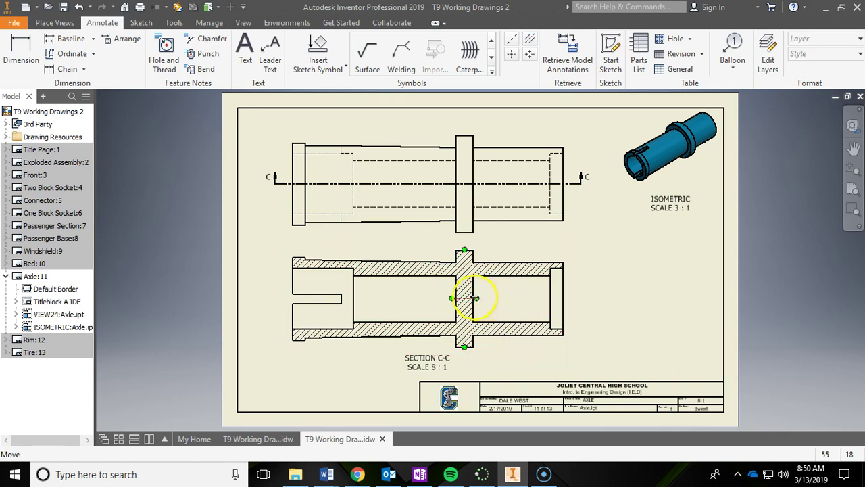
{"action": "left_click_drag", "start_coordinate": [477, 298], "coordinate": [567, 300]}
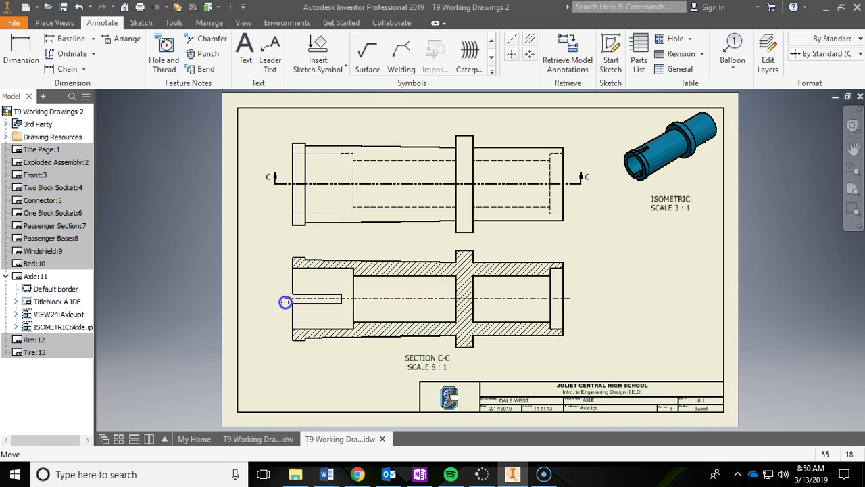
{"action": "left_click", "coordinate": [639, 282]}
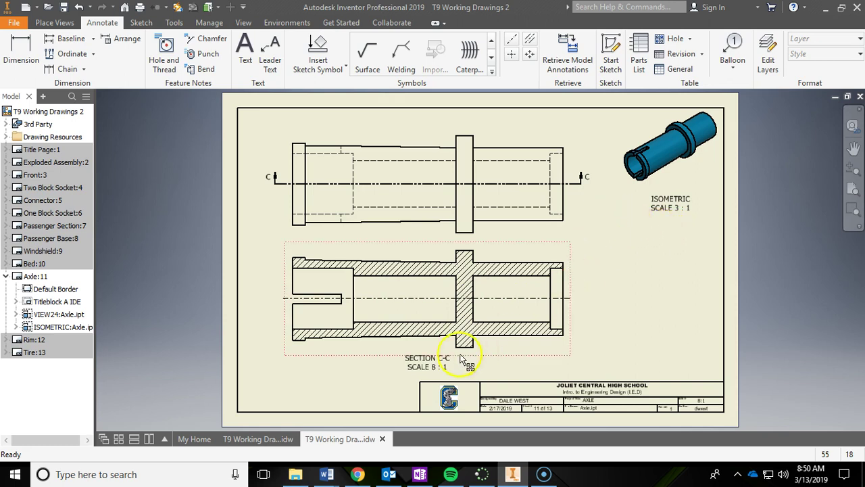
Switch to the completed Axle drawing and remove the depth note from the Ø.25 dimension at the section's right end.
{"action": "left_click", "coordinate": [249, 438]}
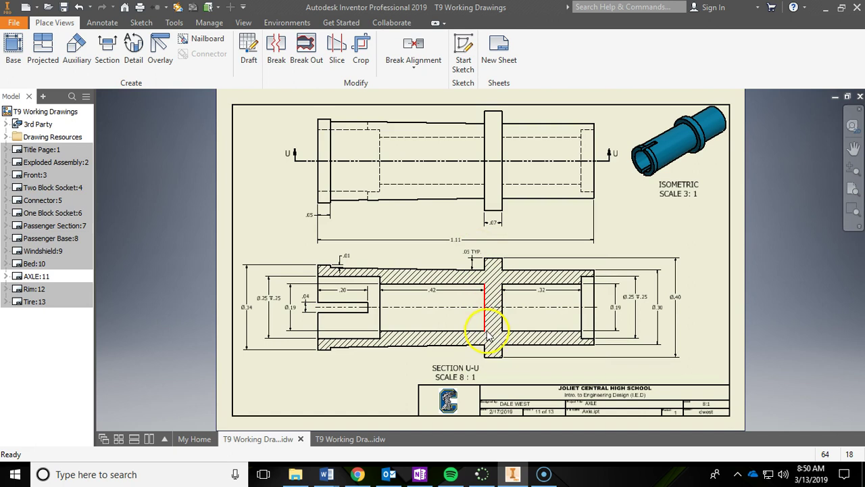
{"action": "scroll", "coordinate": [273, 298], "scroll_direction": "up", "scroll_amount": 5}
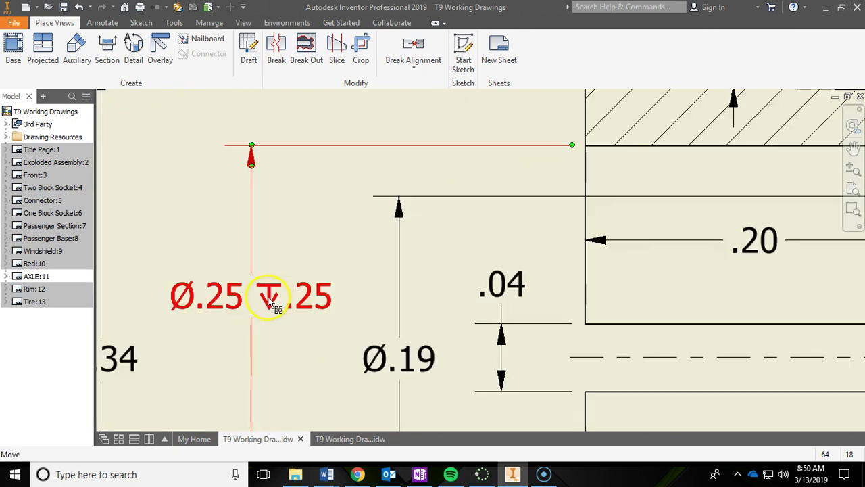
{"action": "scroll", "coordinate": [273, 304], "scroll_direction": "down", "scroll_amount": 5}
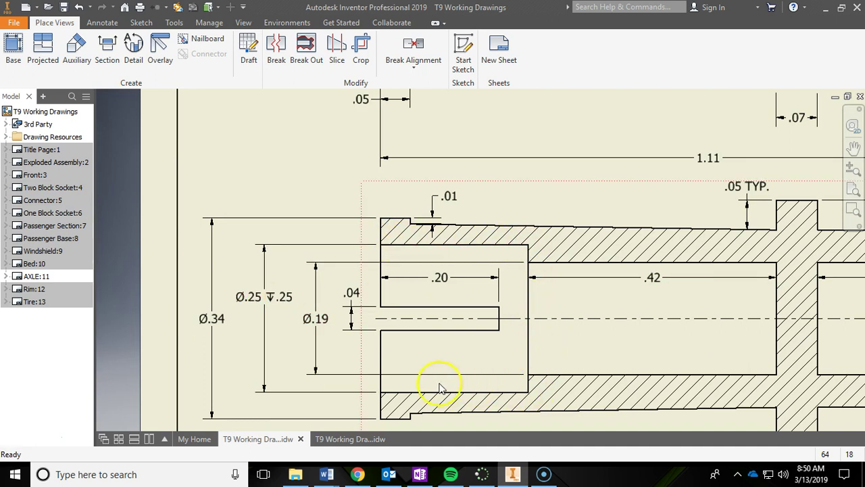
{"action": "scroll", "coordinate": [398, 389], "scroll_direction": "up", "scroll_amount": 4}
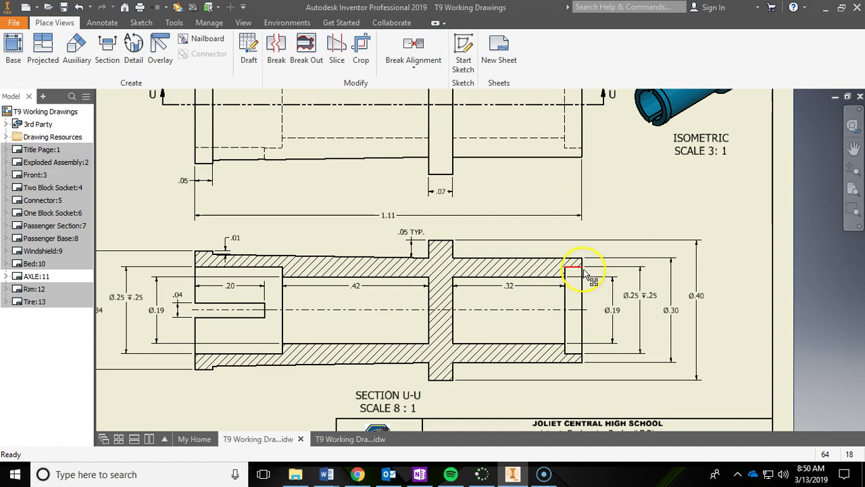
{"action": "double_click", "coordinate": [636, 301]}
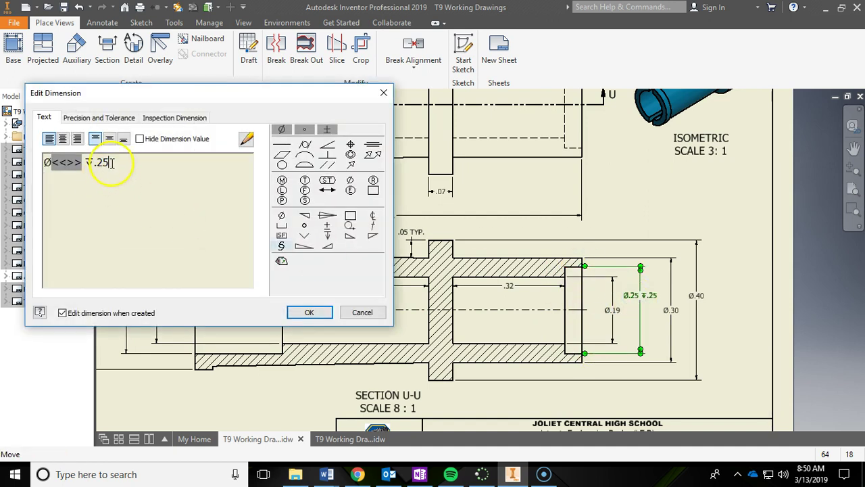
{"action": "key", "text": "BackSpace"}
{"action": "key", "text": "BackSpace"}
{"action": "key", "text": "BackSpace"}
{"action": "key", "text": "BackSpace"}
{"action": "key", "text": "BackSpace"}
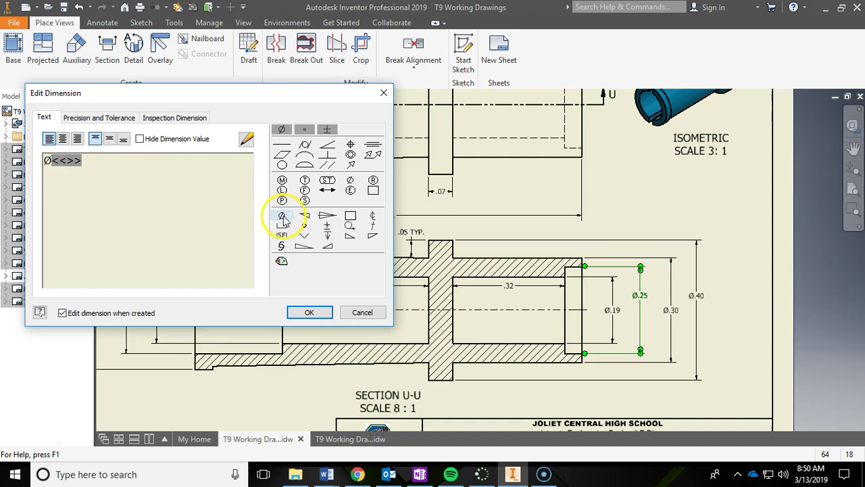
Reinsert the diameter symbol before that dimension's value and add a depth symbol with .25 after it.
{"action": "left_click", "coordinate": [50, 161]}
{"action": "key", "text": "BackSpace"}
{"action": "left_click", "coordinate": [280, 216]}
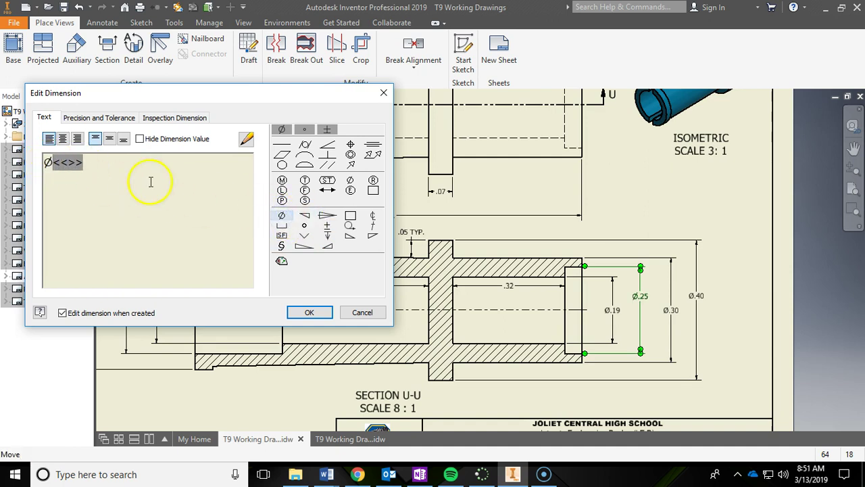
{"action": "left_click", "coordinate": [98, 164]}
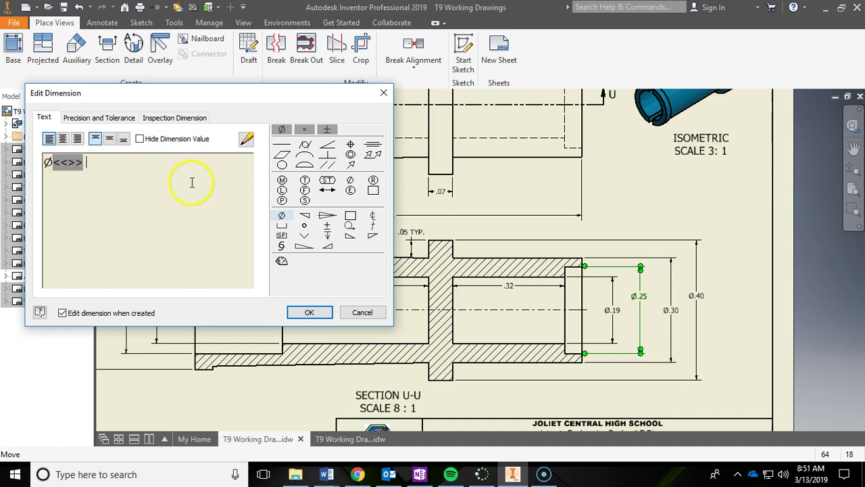
{"action": "left_click", "coordinate": [329, 237]}
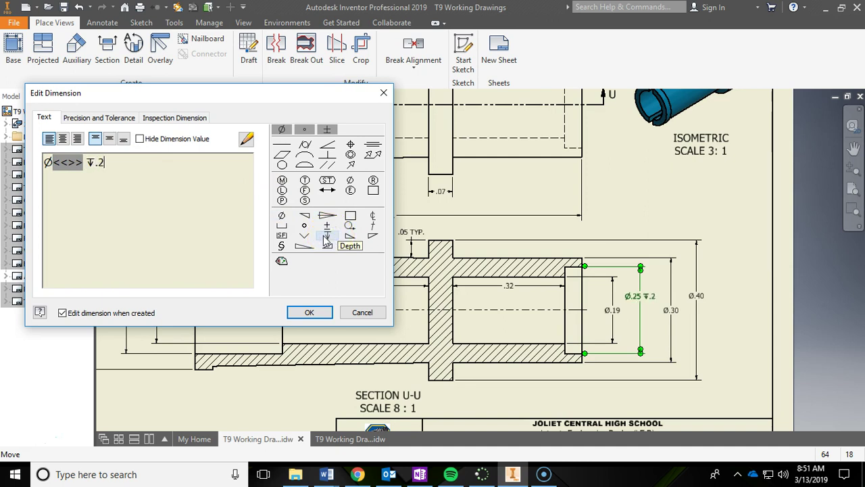
{"action": "left_click", "coordinate": [308, 311]}
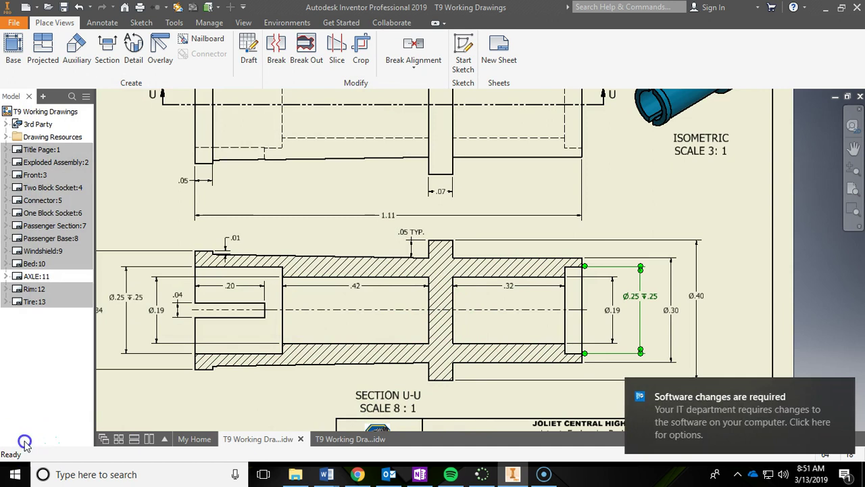
Change the depth in the right-end bore's diameter dimension text to .05.
{"action": "double_click", "coordinate": [647, 299]}
{"action": "left_click", "coordinate": [103, 165]}
{"action": "key", "text": "BackSpace"}
{"action": "type", "text": "05"}
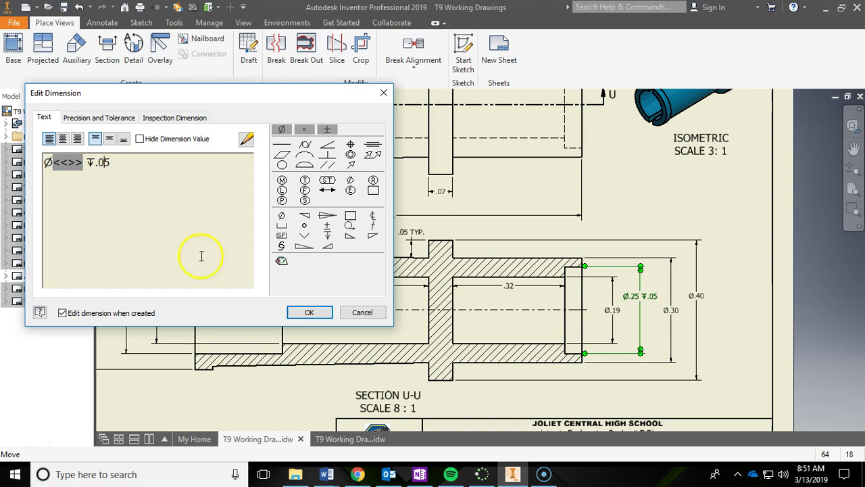
{"action": "left_click", "coordinate": [308, 312]}
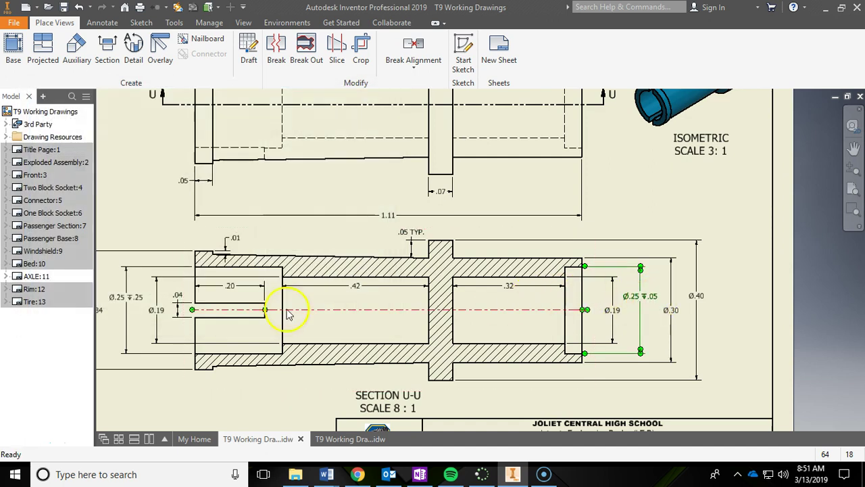
Look at the required screen clips on OneNote's Working Drawings page, return to Inventor and save the completed Axle drawing.
{"action": "scroll", "coordinate": [135, 310], "scroll_direction": "up", "scroll_amount": 3}
{"action": "middle_click_drag", "start_coordinate": [212, 302], "coordinate": [279, 295]}
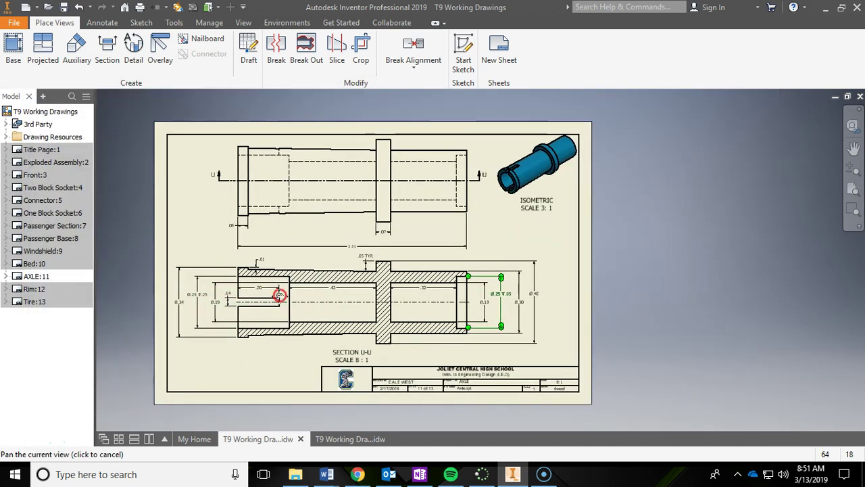
{"action": "scroll", "coordinate": [367, 270], "scroll_direction": "up", "scroll_amount": 2}
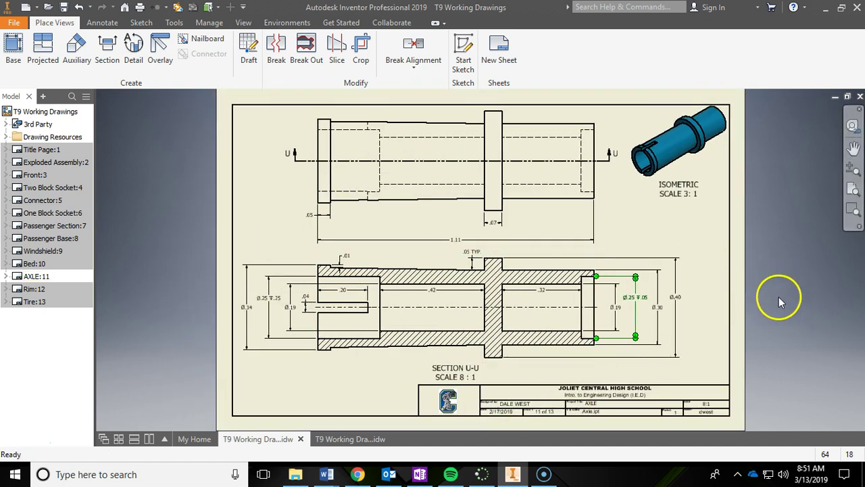
{"action": "left_click", "coordinate": [419, 473]}
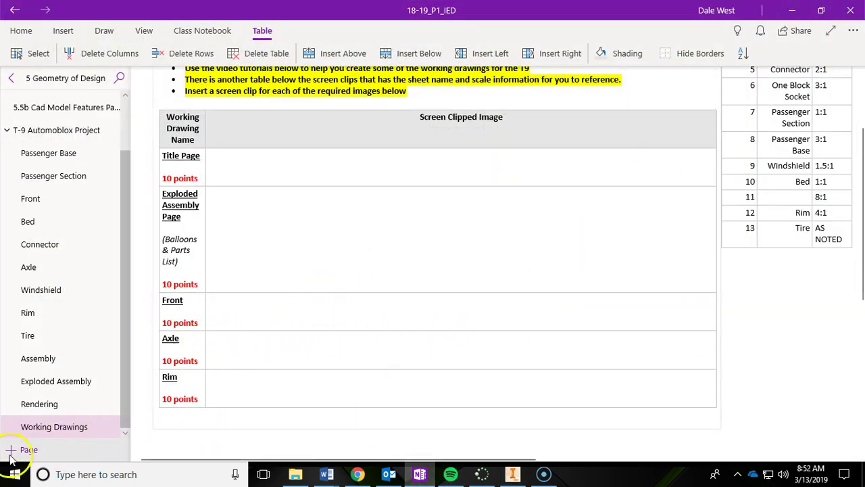
{"action": "left_click", "coordinate": [512, 473]}
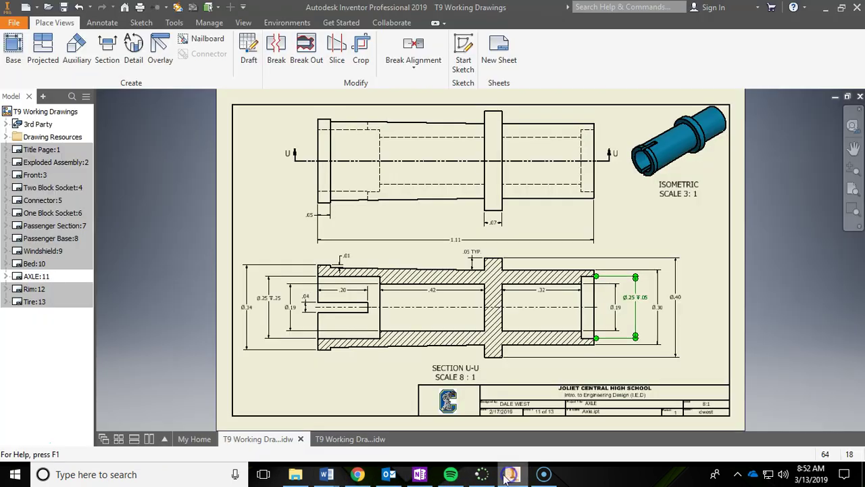
{"action": "left_click", "coordinate": [64, 7]}
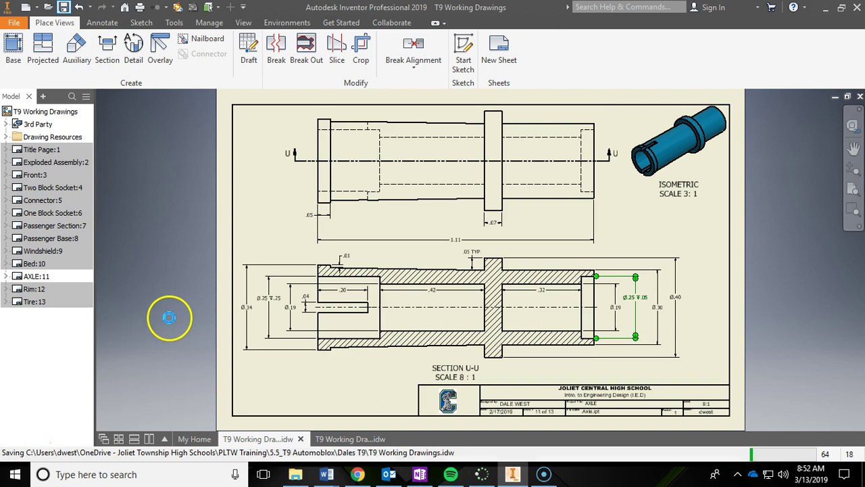